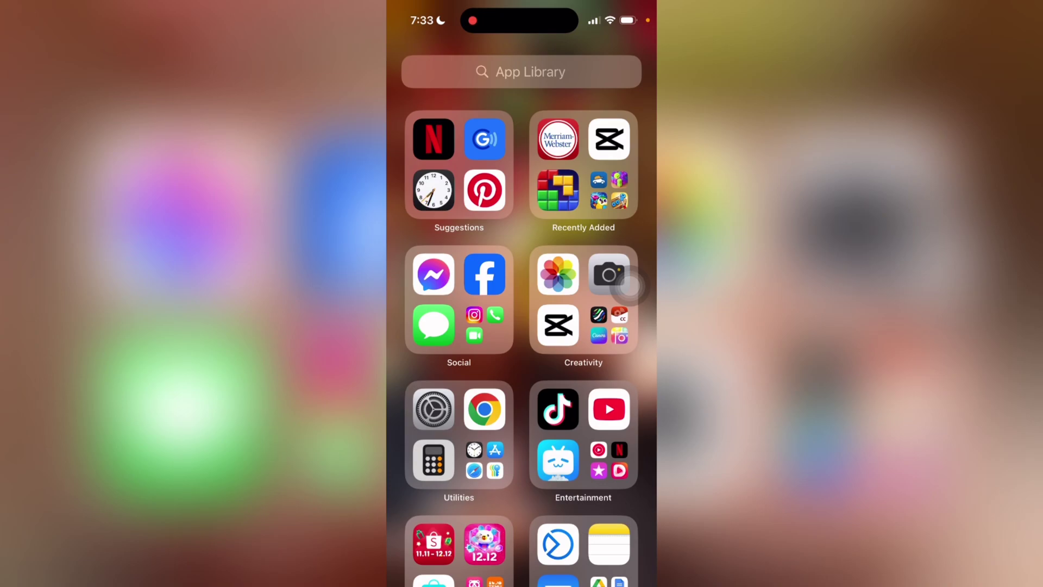
Launch the Settings app from the App Library
left_click(435, 409)
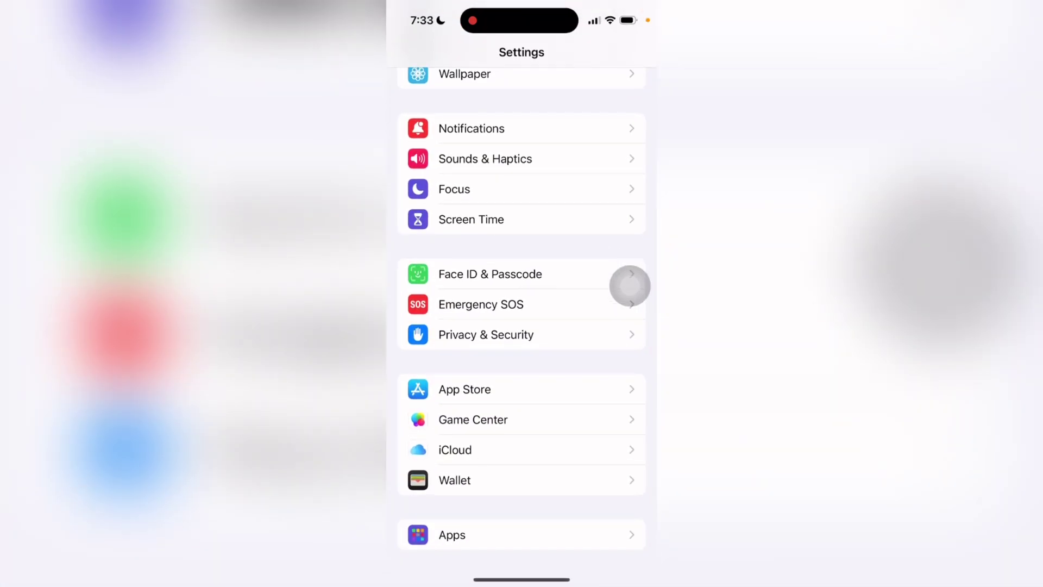
scroll(629, 286, "down", 1)
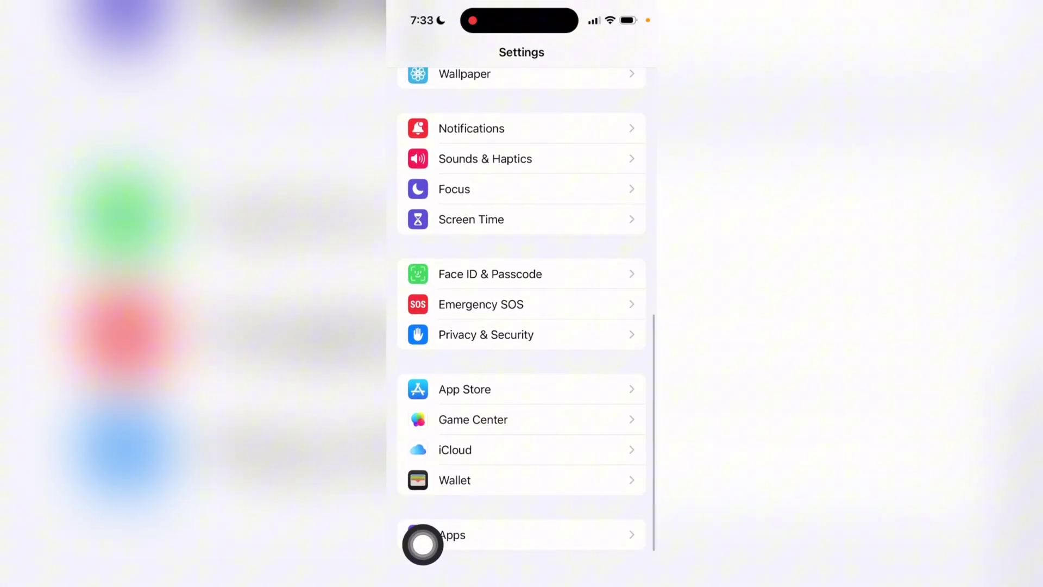
Go to Apps in Settings to reach the Phone app's settings
left_click(438, 535)
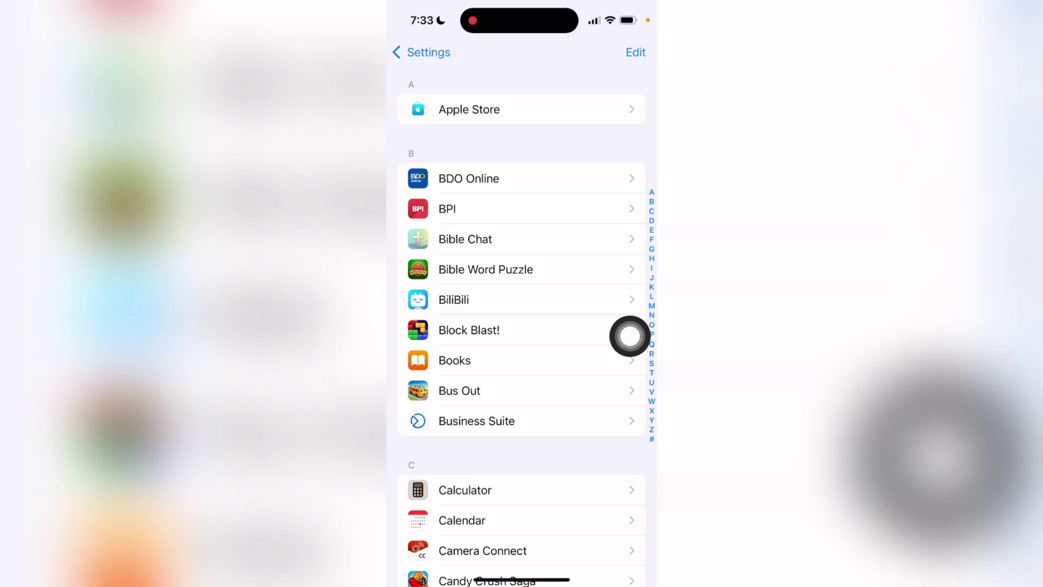
scroll(629, 337, "down", 3)
scroll(629, 337, "down", 5)
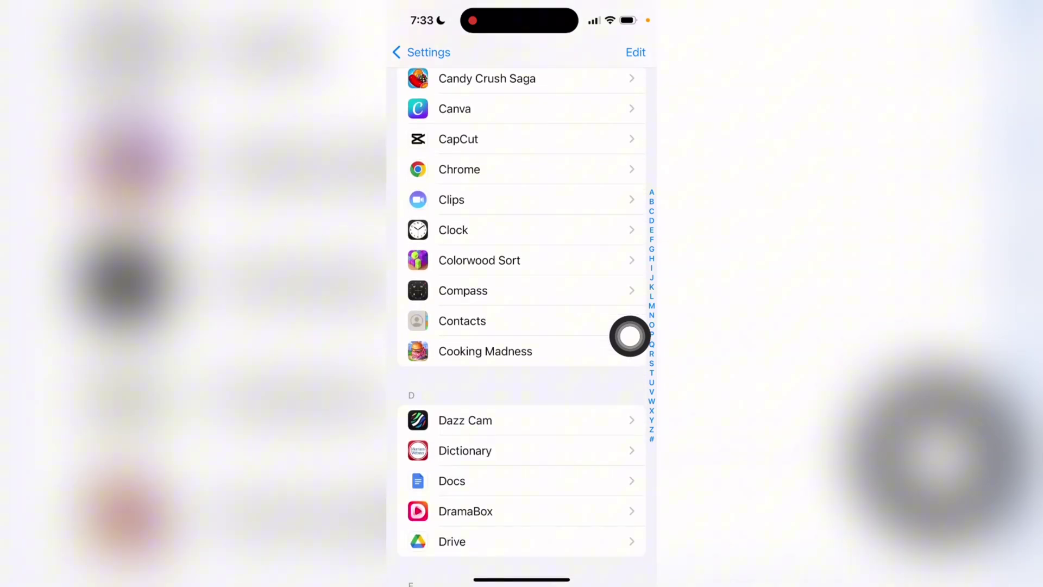
scroll(630, 337, "down", 4)
scroll(629, 337, "down", 2)
scroll(629, 336, "down", 4)
scroll(629, 335, "down", 3)
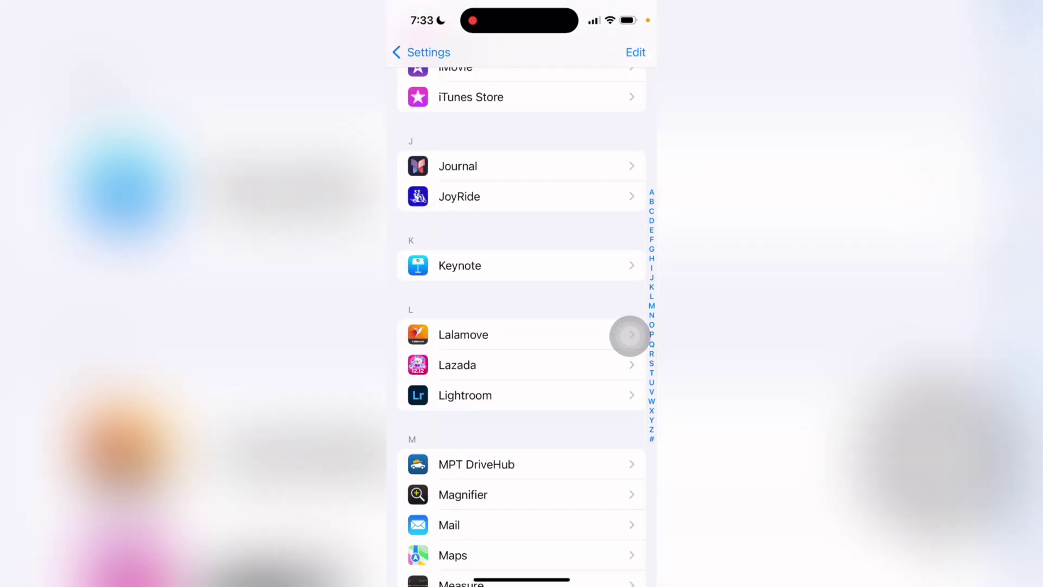
scroll(630, 336, "down", 3)
scroll(630, 337, "down", 2)
scroll(629, 337, "up", 5)
scroll(629, 336, "up", 1)
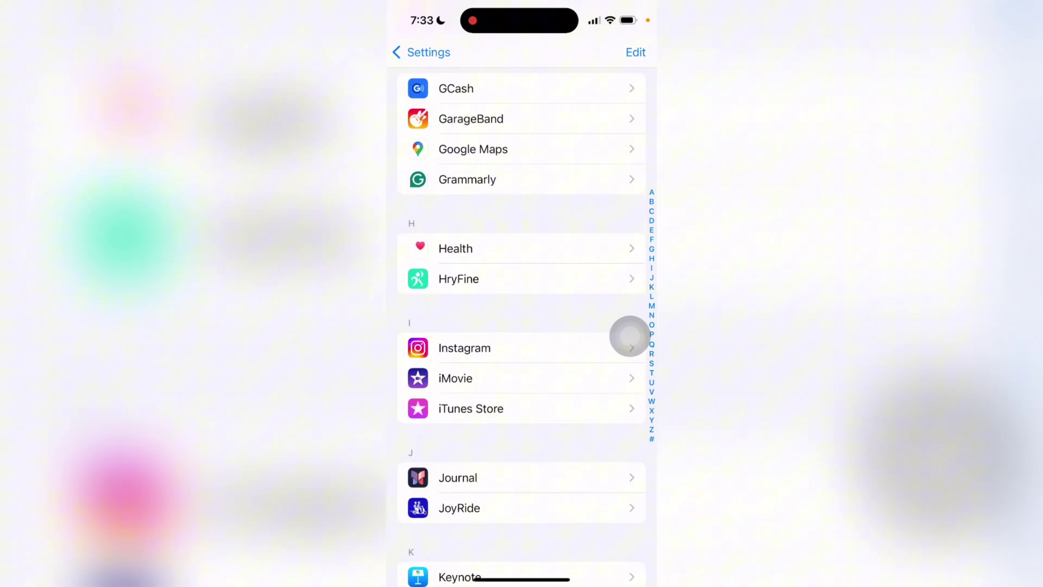
scroll(629, 336, "down", 6)
scroll(630, 336, "down", 2)
scroll(630, 335, "up", 1)
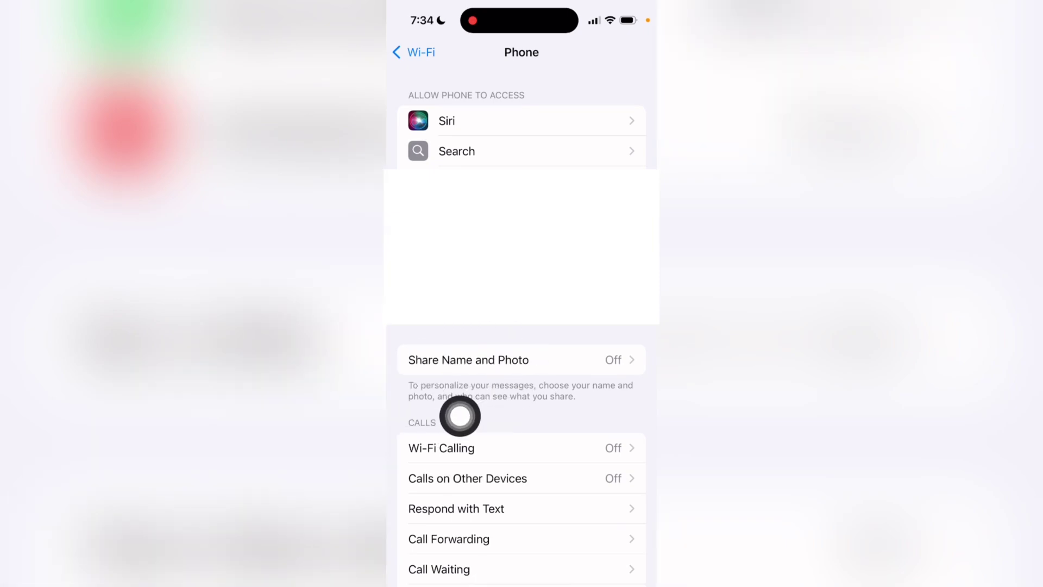
Open Share Name and Photo and swipe through the incoming call, contact card and full-screen previews
left_click(521, 360)
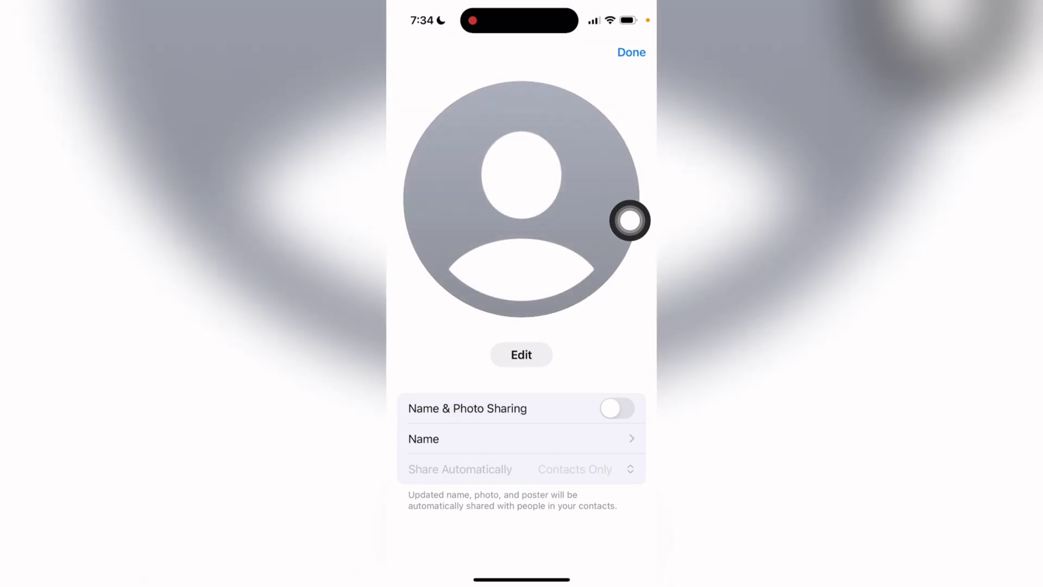
left_click_drag(629, 221, 456, 220)
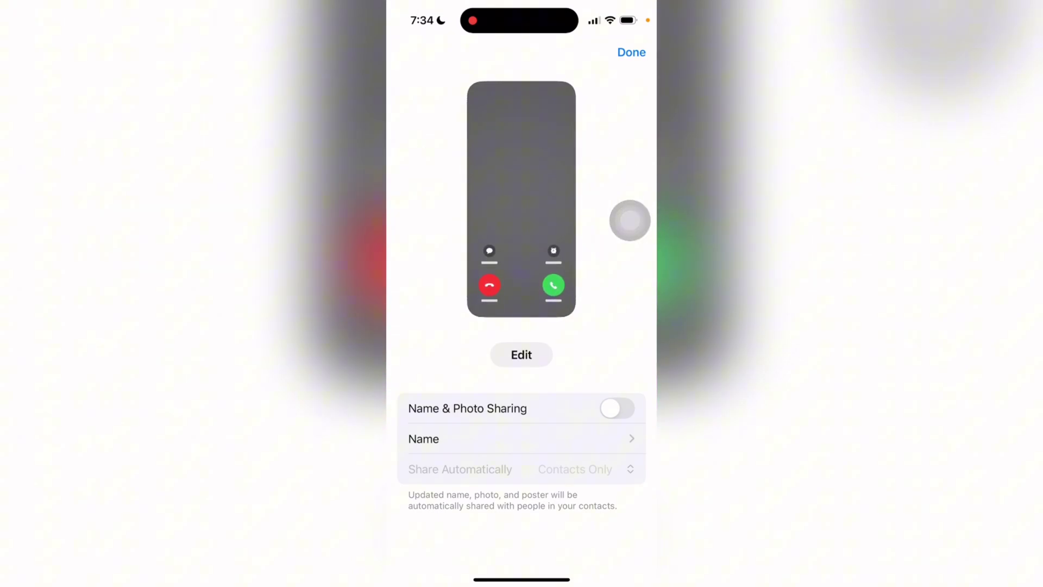
left_click_drag(630, 221, 457, 220)
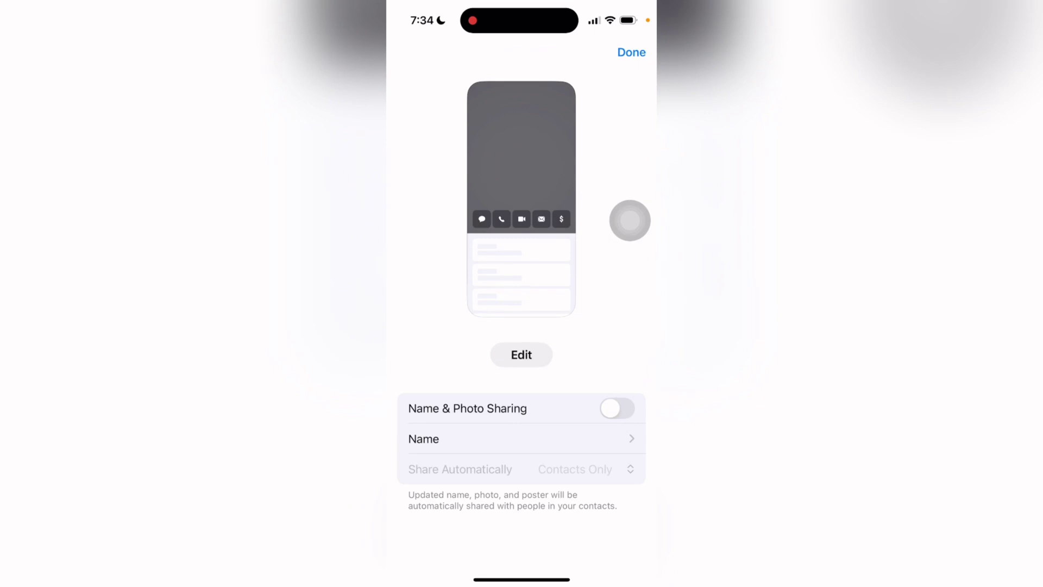
left_click_drag(630, 220, 456, 220)
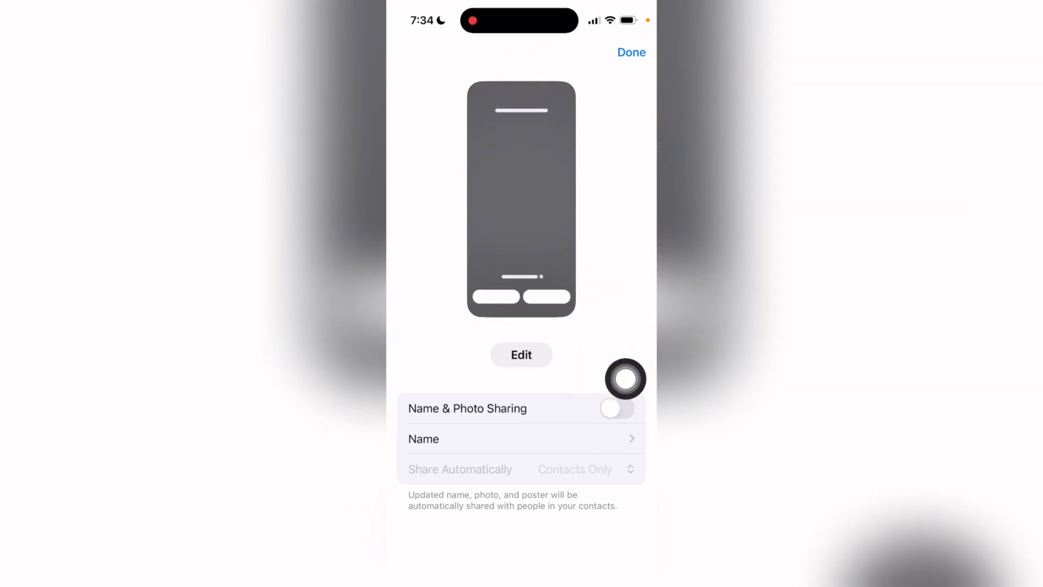
left_click(628, 387)
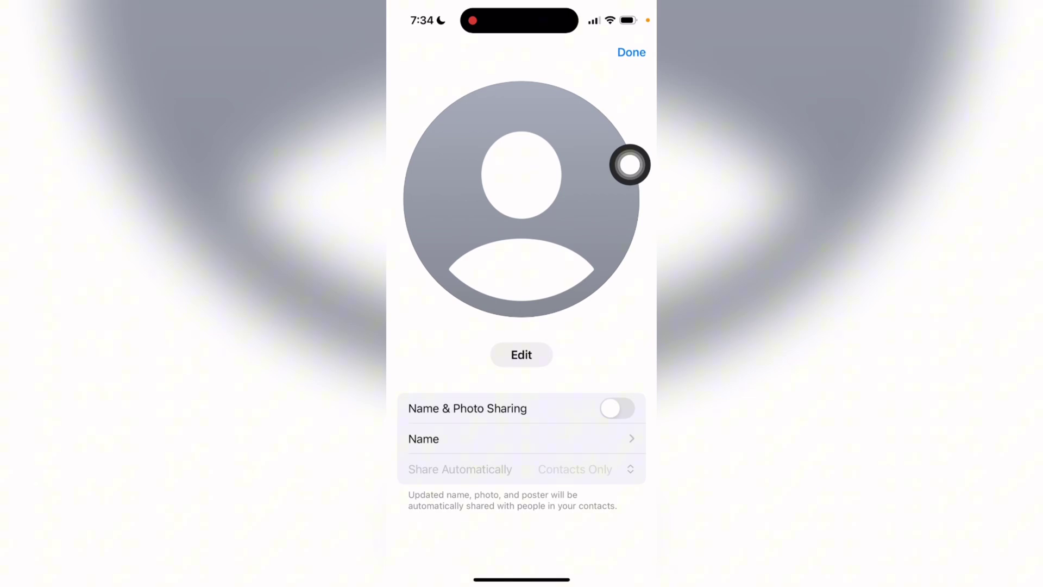
left_click_drag(629, 165, 457, 166)
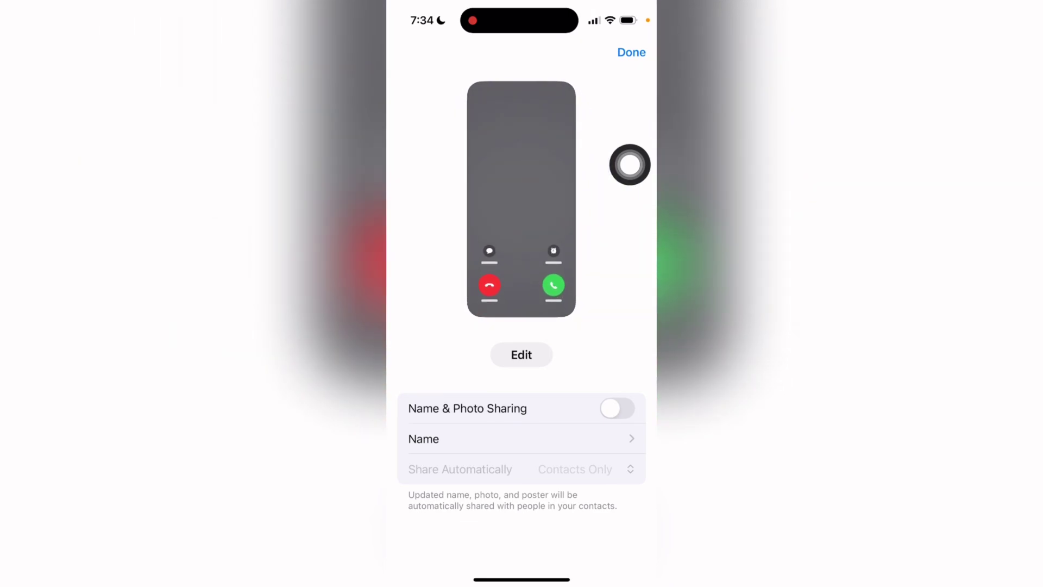
left_click_drag(630, 166, 456, 165)
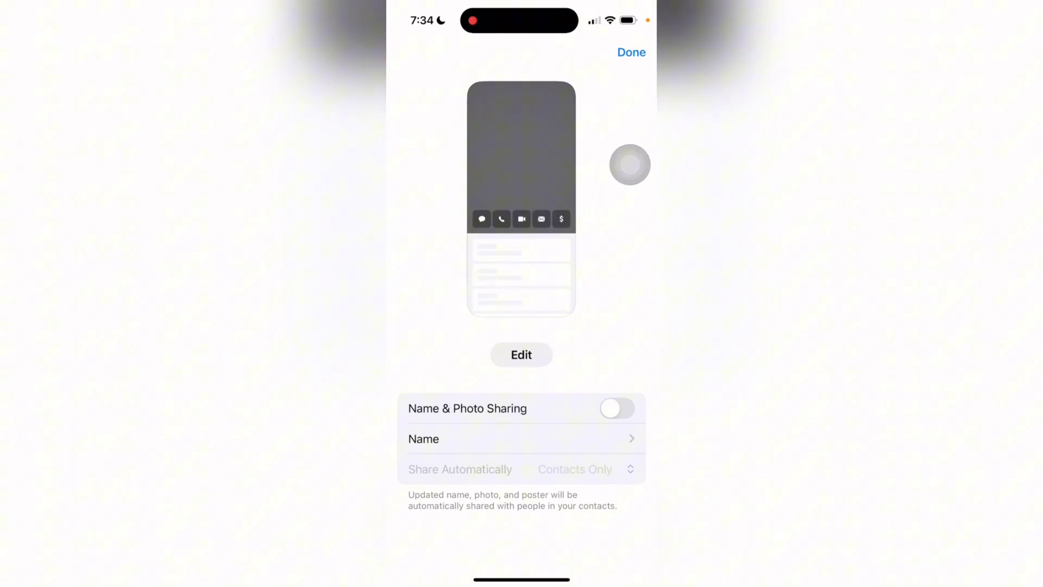
left_click_drag(629, 165, 457, 166)
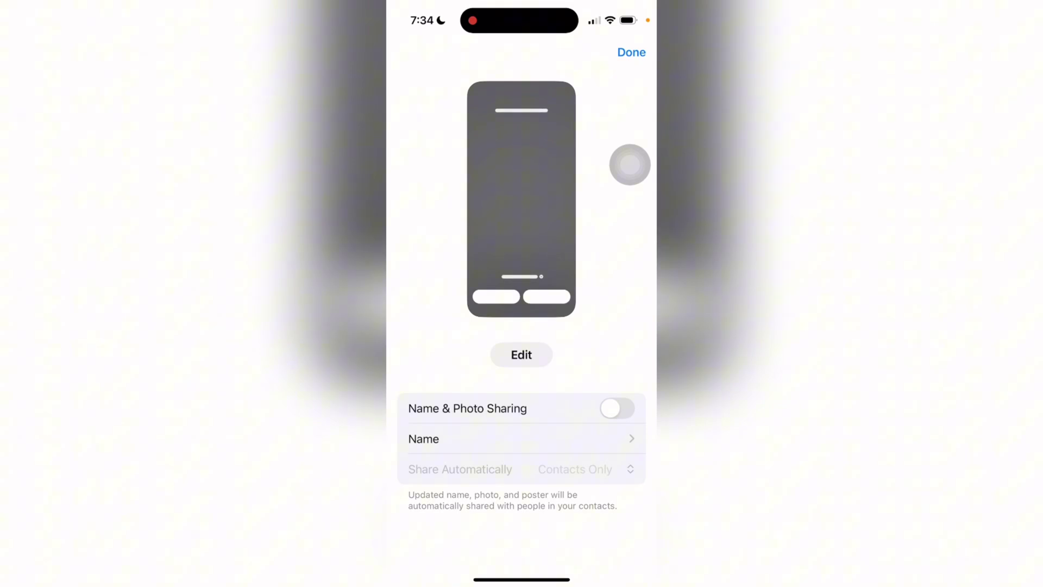
left_click_drag(630, 166, 456, 166)
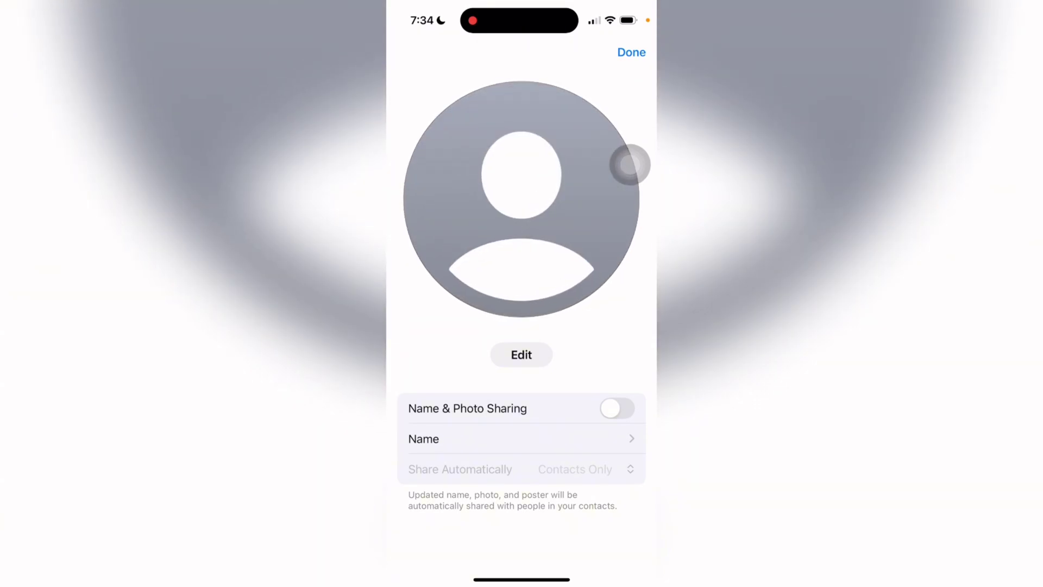
left_click_drag(630, 166, 456, 166)
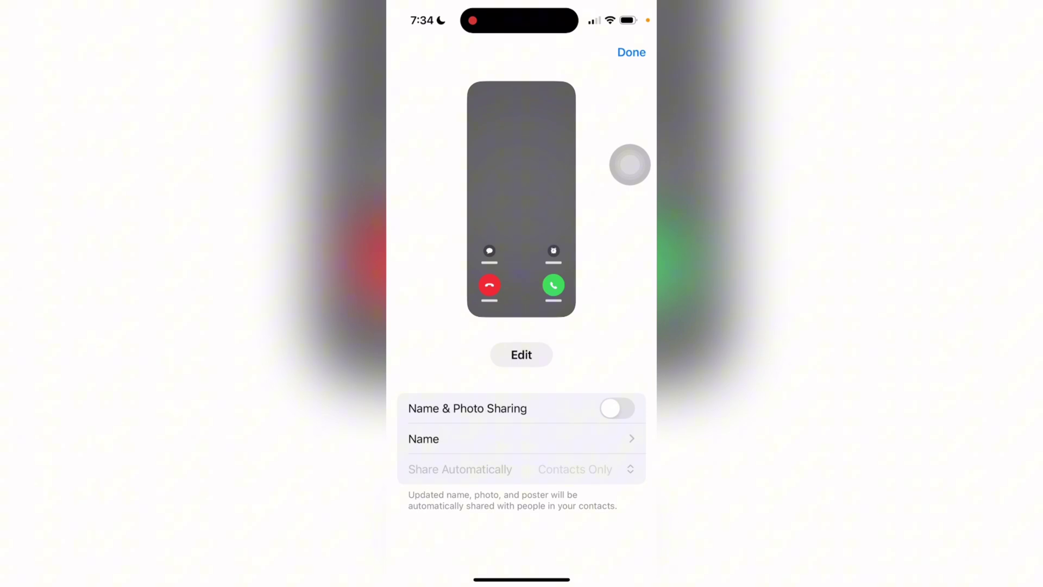
left_click_drag(629, 165, 457, 165)
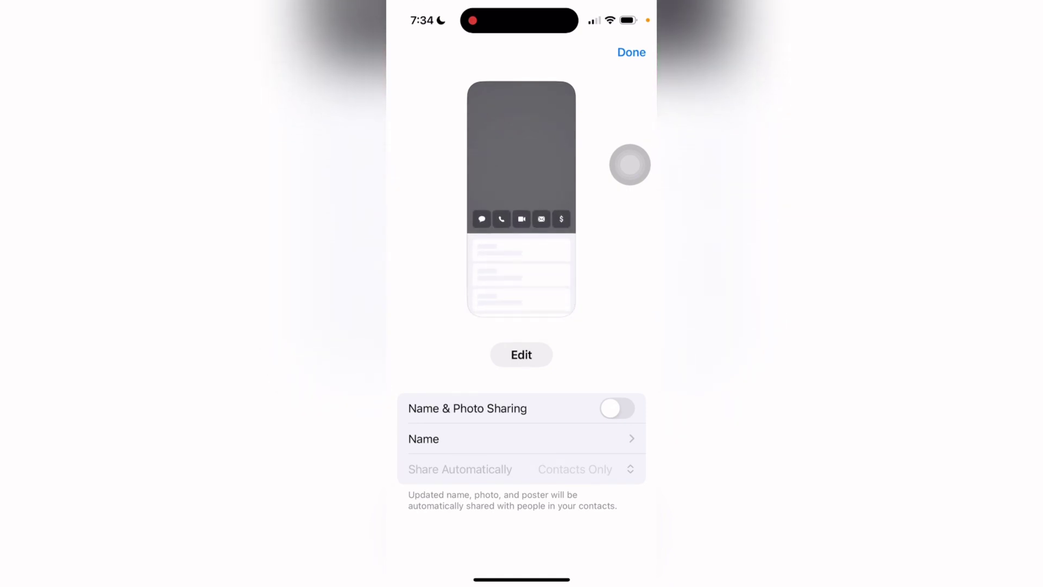
left_click_drag(629, 166, 457, 165)
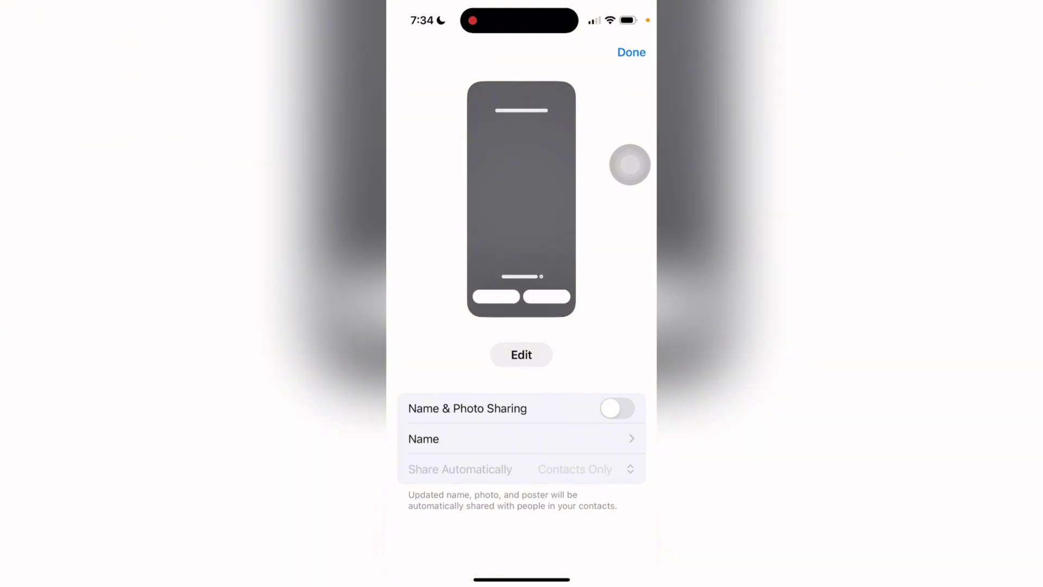
left_click_drag(630, 166, 457, 165)
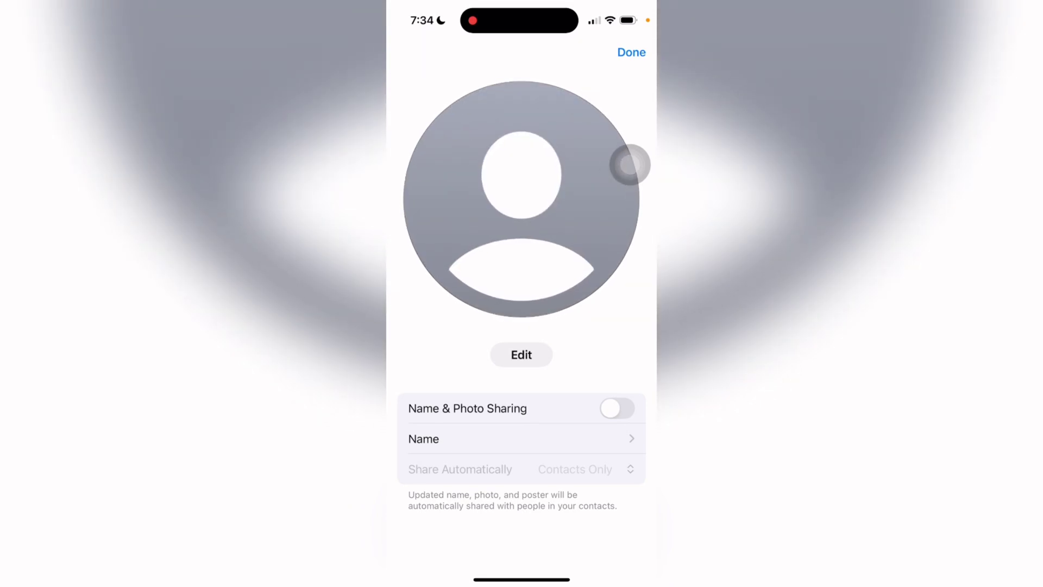
left_click_drag(629, 165, 457, 166)
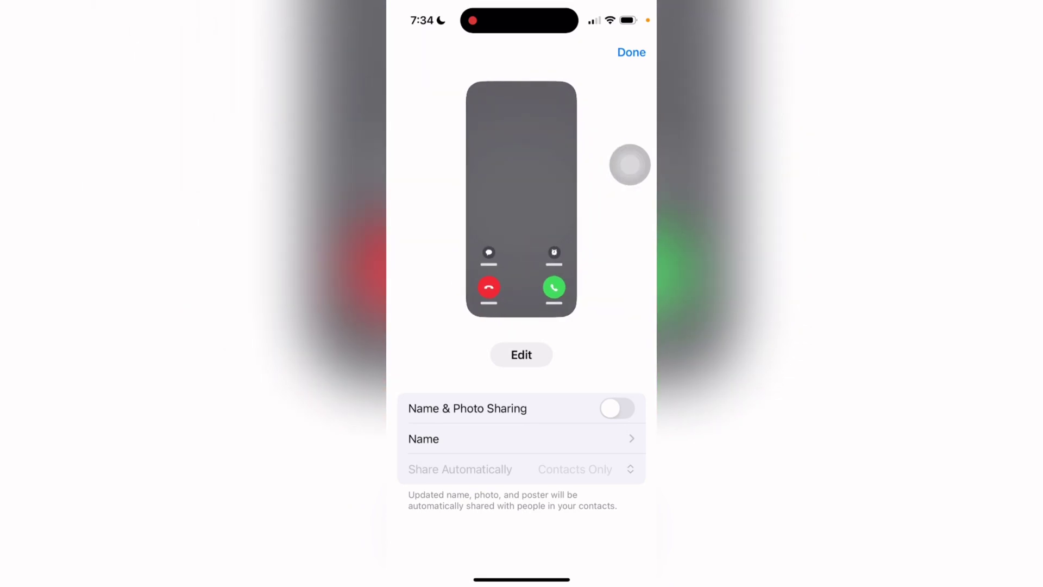